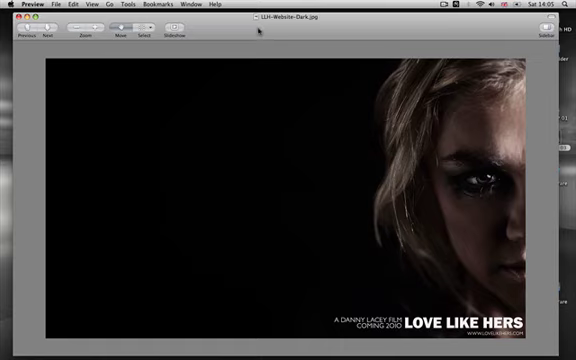
Step: Nudge the Love Like Hers poster window aside and briefly reveal the desktop behind it
left_click_drag(258, 28, 257, 22)
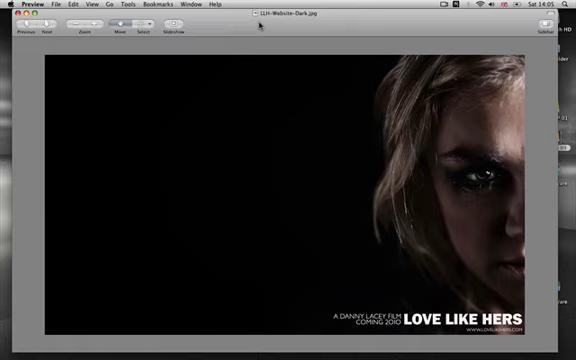
mouse_move(259, 25)
left_mouse_down()
mouse_move(255, 42)
mouse_move(246, 25)
mouse_move(277, 25)
left_mouse_up()
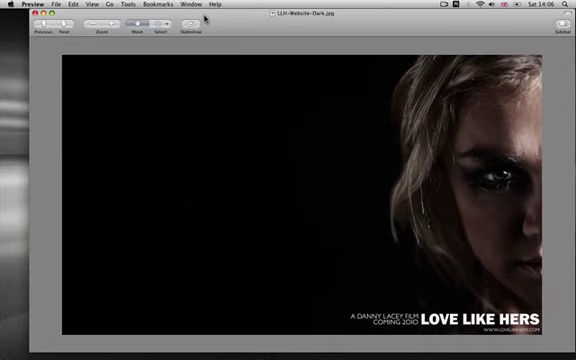
key("F11")
key("F11")
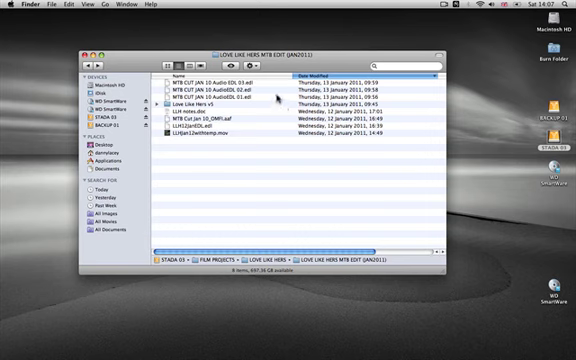
Step: Browse the Love Like Hers v5 and Audio folders, go back to the project listing, and close it
double_click(206, 105)
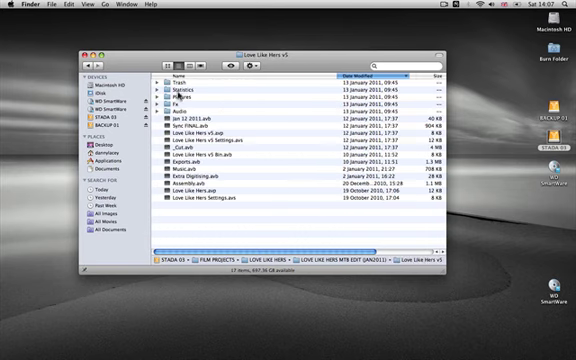
double_click(185, 111)
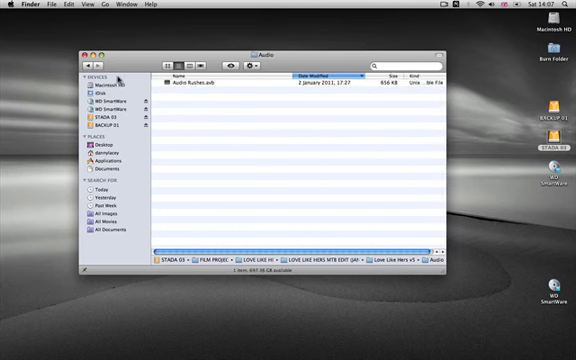
left_click(86, 66)
left_click(86, 66)
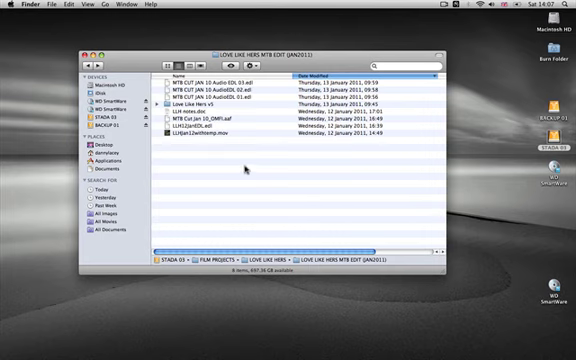
left_click_drag(129, 62, 133, 73)
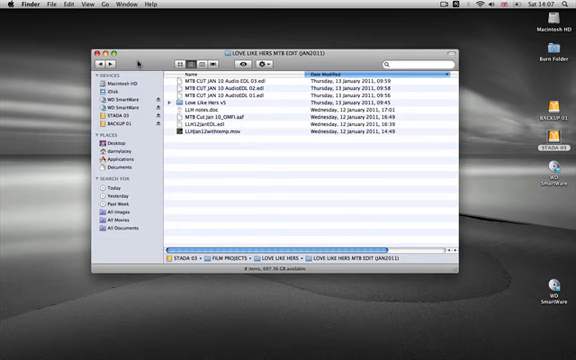
key("super+w")
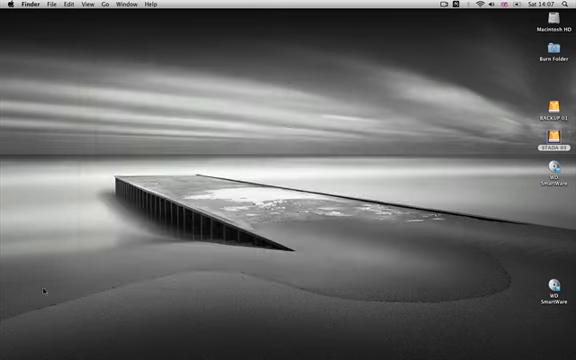
mouse_move(135, 349)
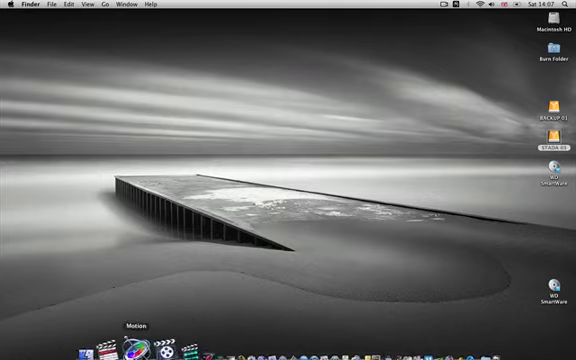
Step: Switch to Final Cut Pro from the Dock to show the Love Like Hers edit
left_click(120, 325)
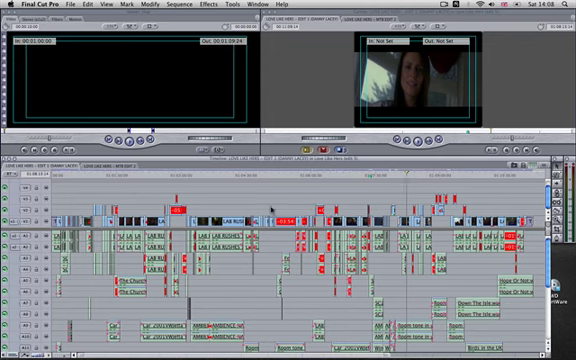
Step: Zoom the timeline in three levels to inspect clips, then zoom out to the whole sequence
key("super+equal")
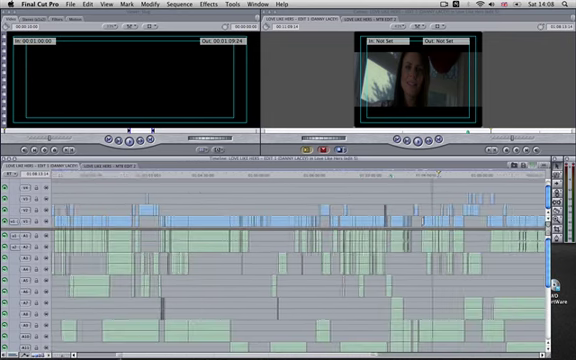
key("super+equal")
key("super+equal")
key("super+equal")
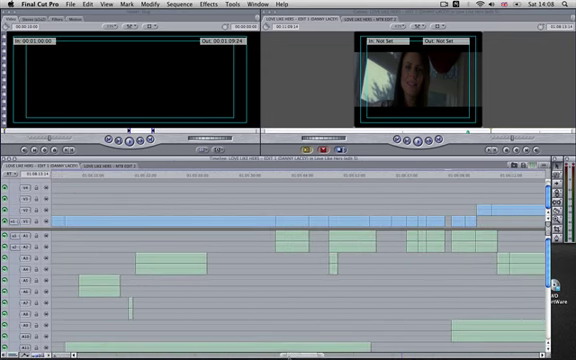
key("super+equal")
left_click_drag(318, 355, 398, 355)
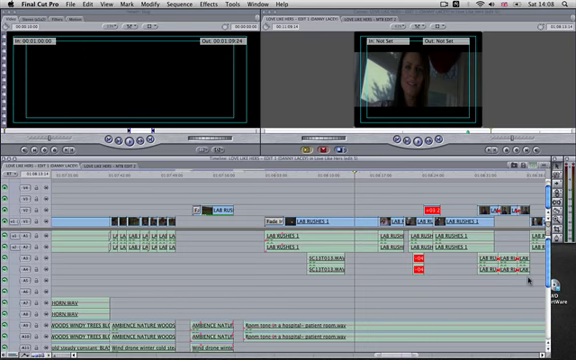
scroll(549, 285, "down", 1)
scroll(549, 285, "down", 5)
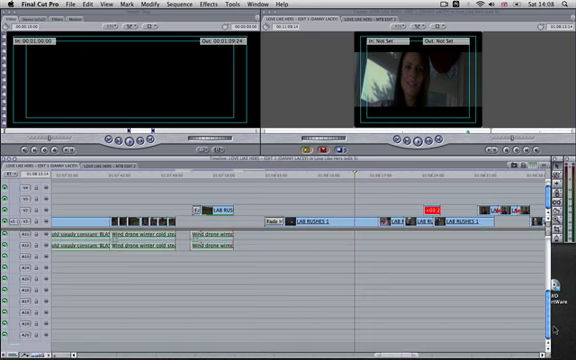
scroll(549, 290, "up", 4)
scroll(549, 288, "up", 2)
scroll(549, 283, "up", 1)
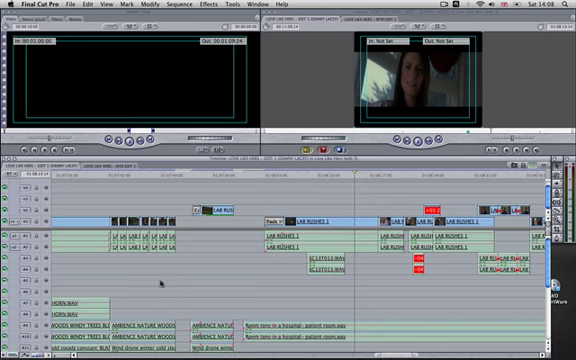
key("super+minus")
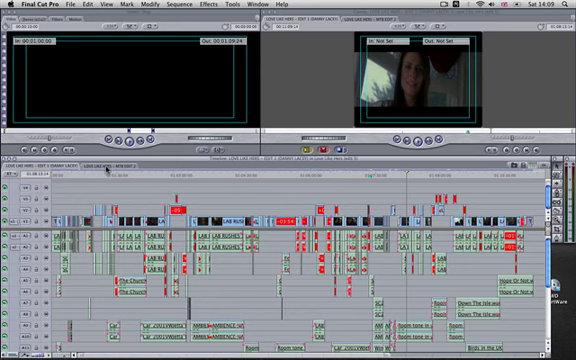
Step: Switch the Timeline to the MTB EDIT 2 sequence
left_click(108, 167)
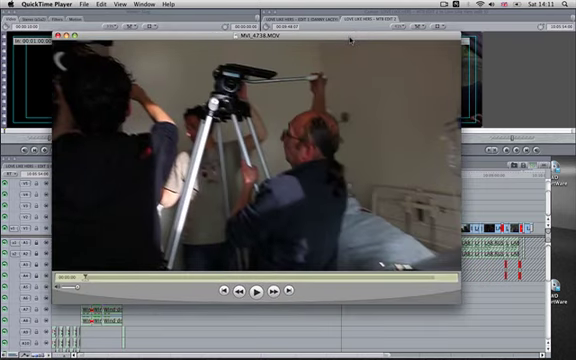
Step: Play MVI_4738.MOV, shift its window slightly, then pause and close the movie
key("space")
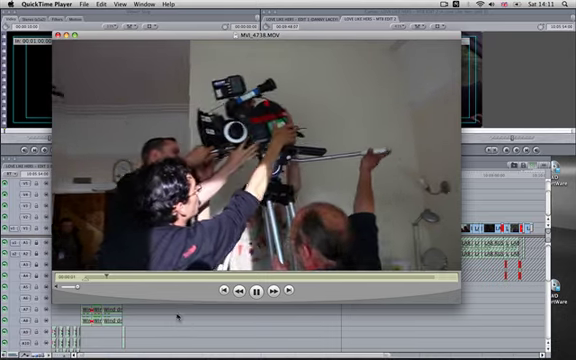
left_click_drag(240, 42, 225, 26)
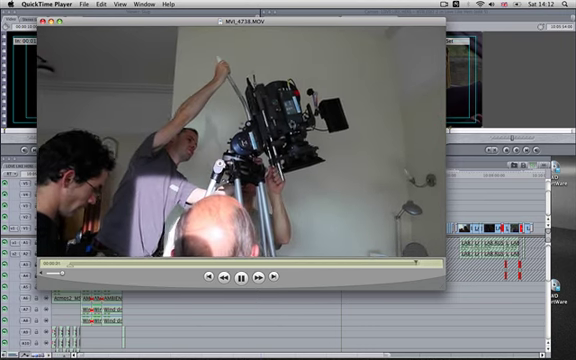
key("space")
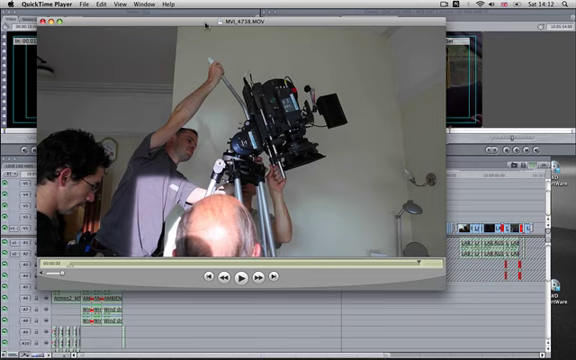
key("super+w")
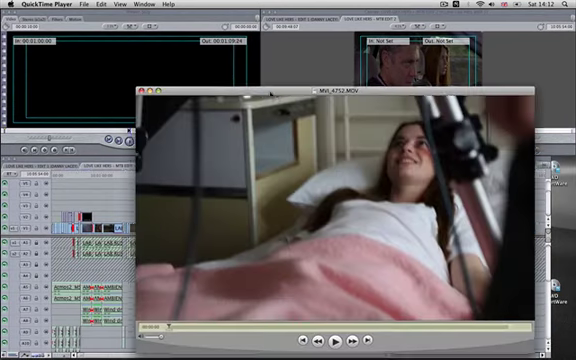
left_click_drag(270, 94, 201, 50)
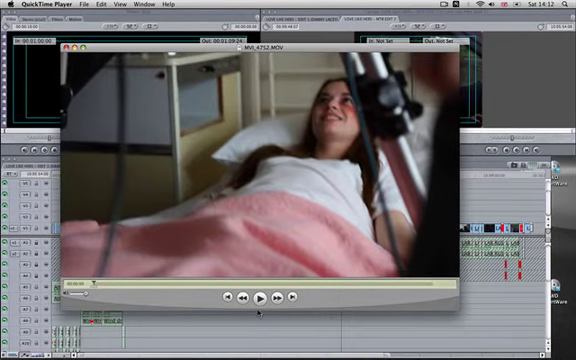
key("space")
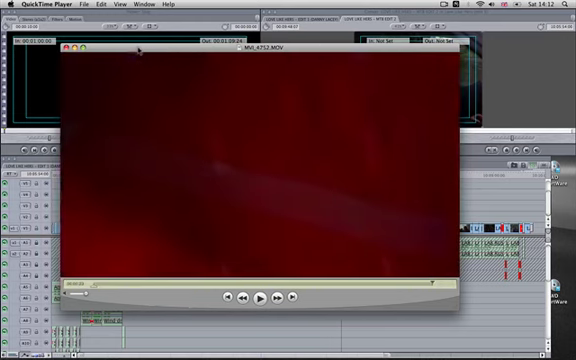
left_click(66, 47)
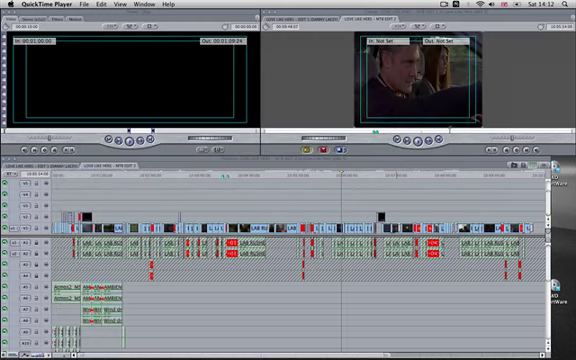